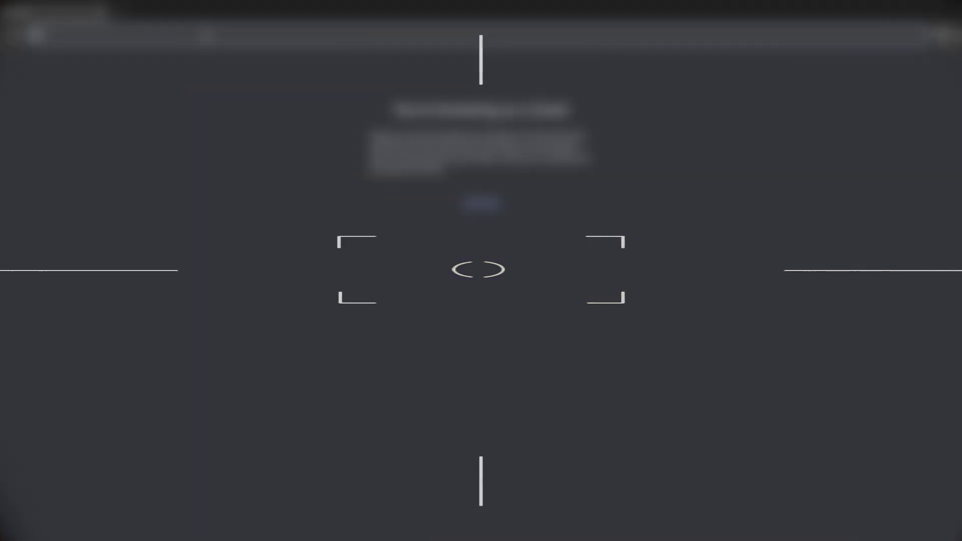
Load the PixNova AI website from the entered address in Chrome.
key(Return)
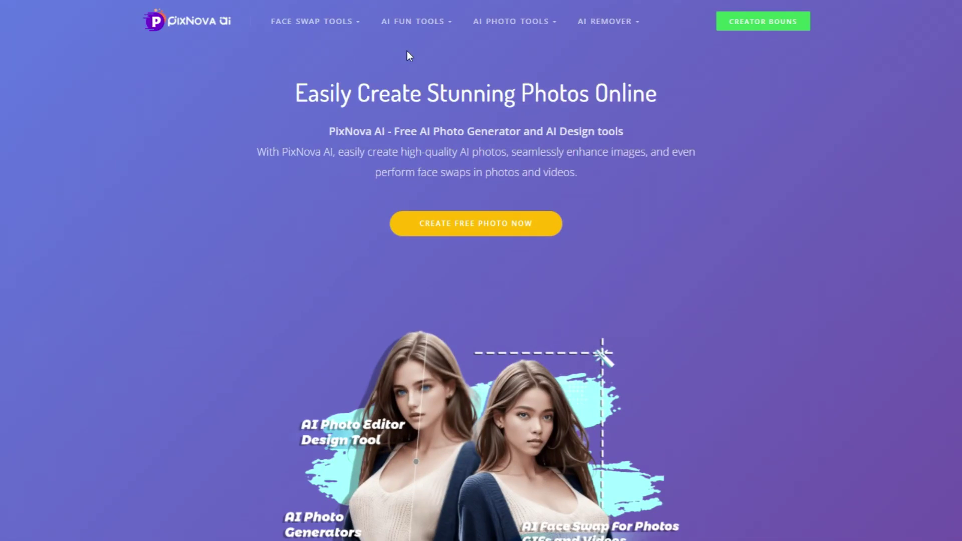
Open AI Clothes Changer from AI FUN TOOLS and scroll through its example images.
mouse_move(415, 27)
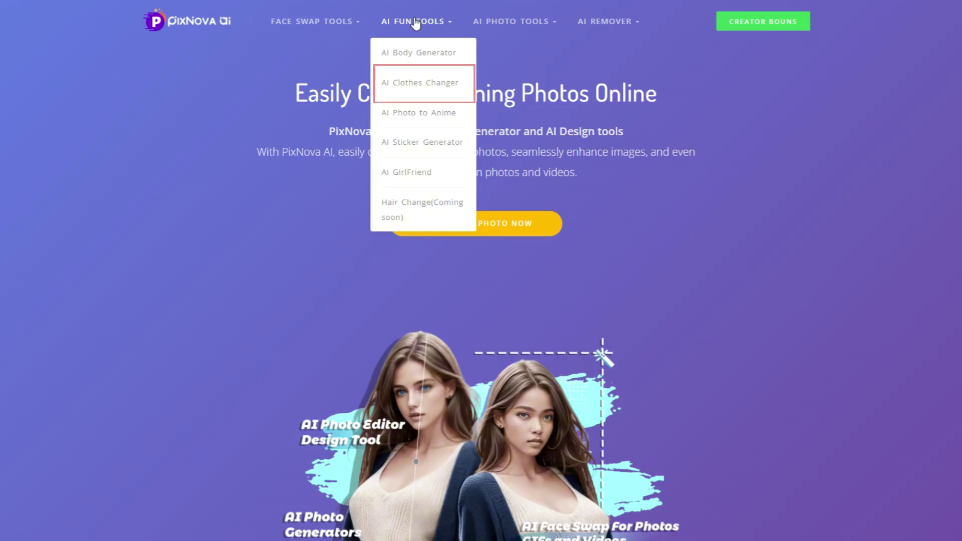
click(412, 84)
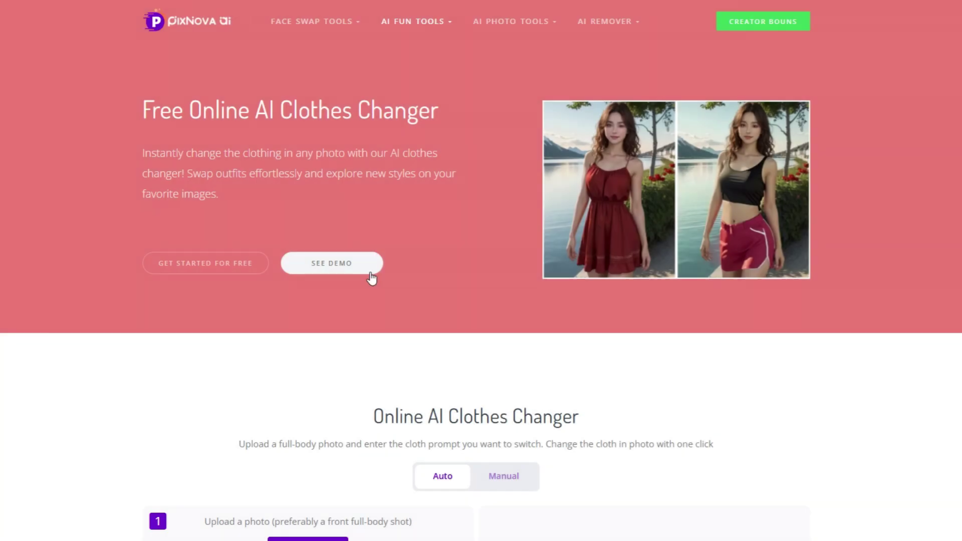
click(358, 272)
scroll(651, 501, down, 8)
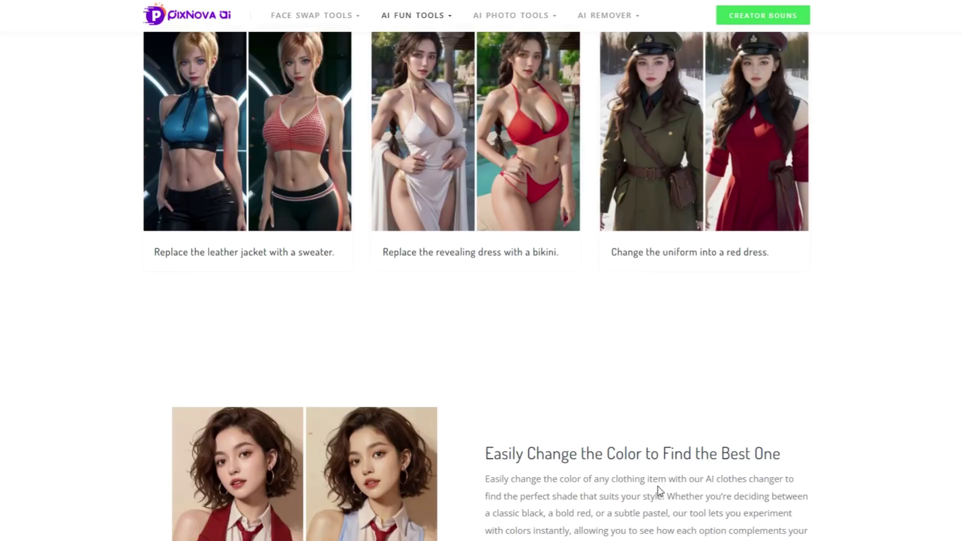
scroll(486, 453, down, 9)
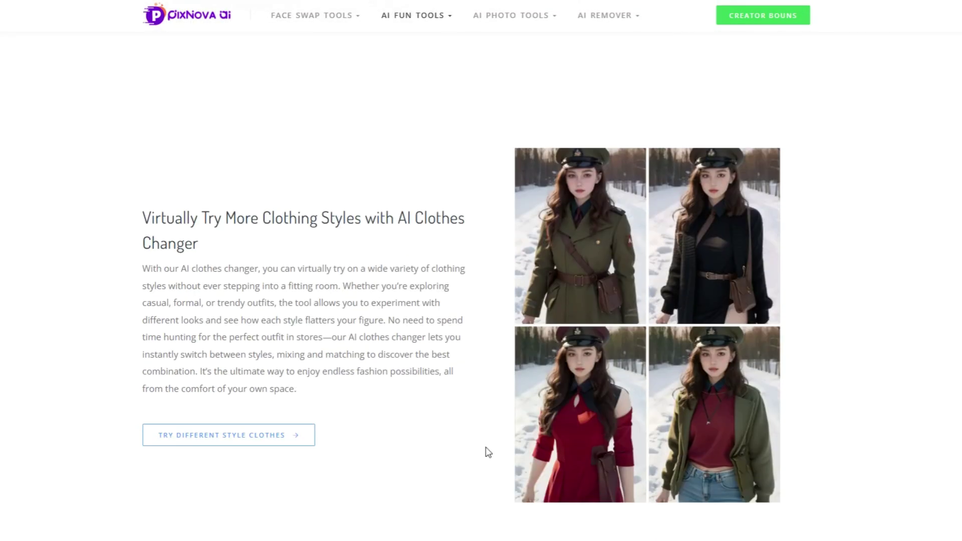
scroll(335, 453, down, 15)
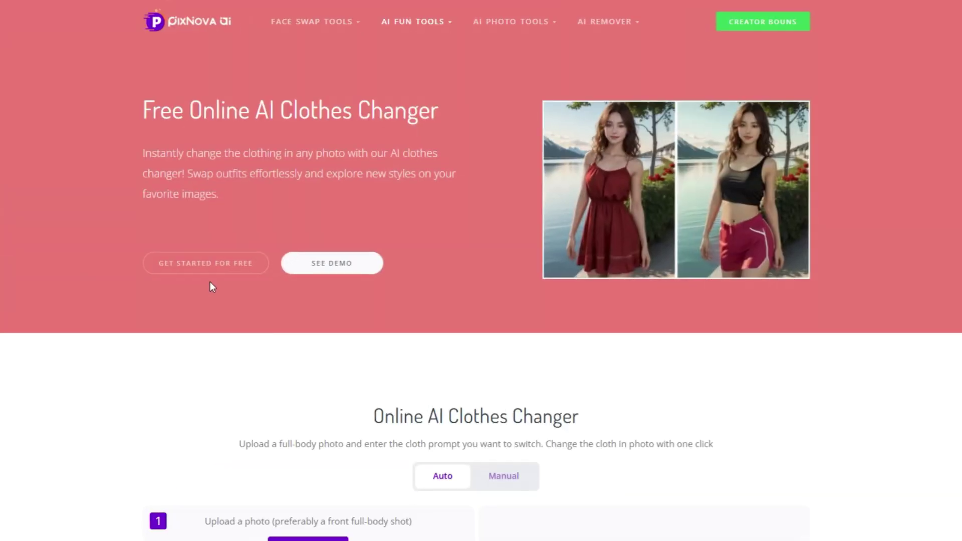
Upload the full-body red-dress photo in step 1 of the clothes changer tool.
click(209, 266)
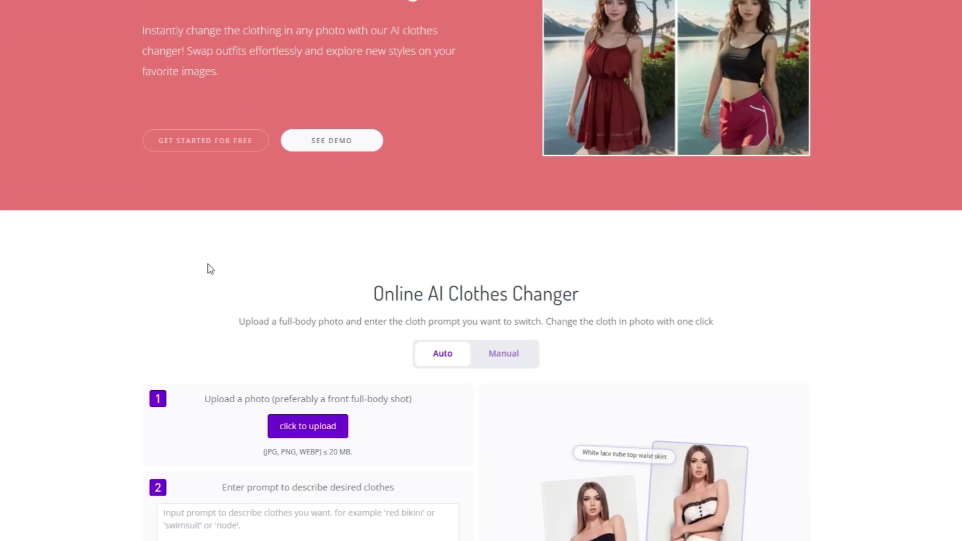
scroll(508, 288, up, 1)
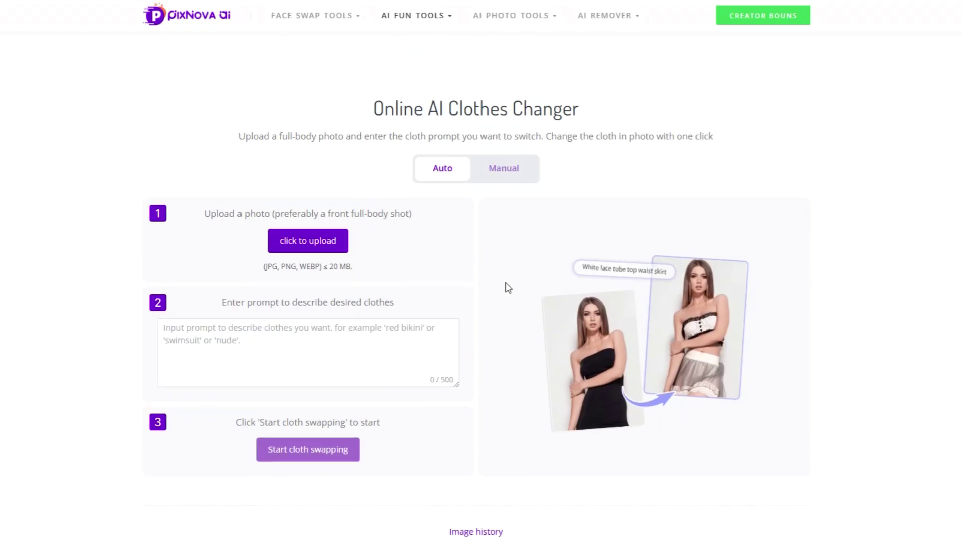
click(308, 243)
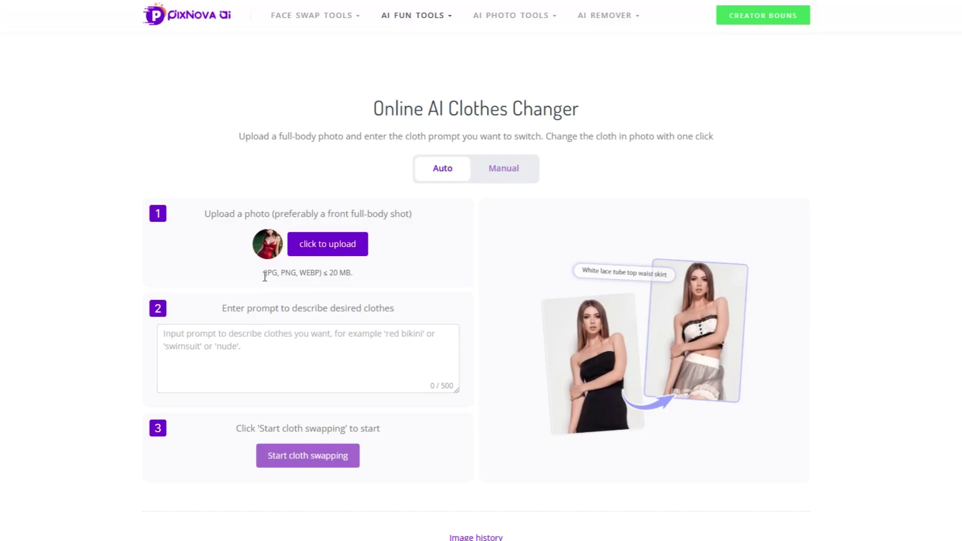
drag(265, 276, 355, 290)
click(371, 284)
Generate a swap with the prompt 'white lace long-sleeved dress' and preview the result full size.
click(201, 336)
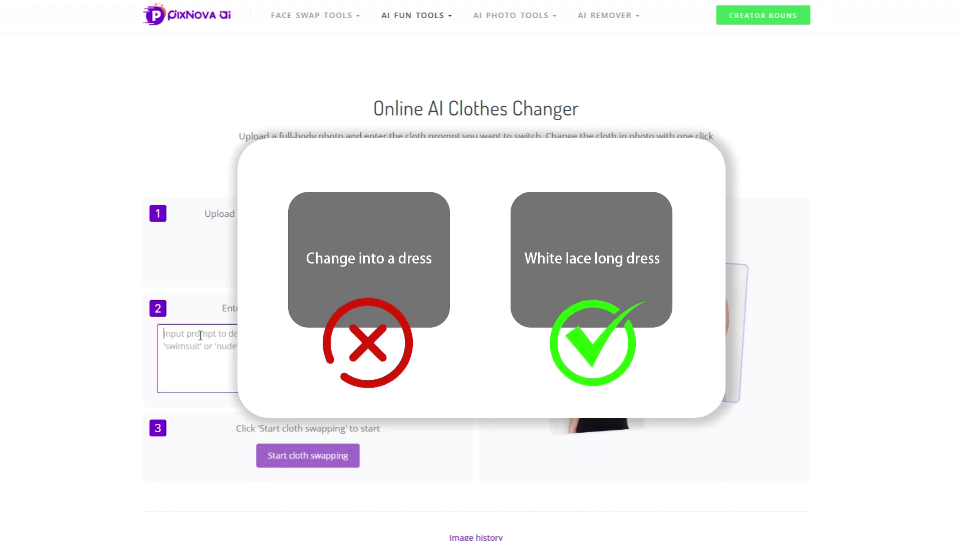
text(whitr)
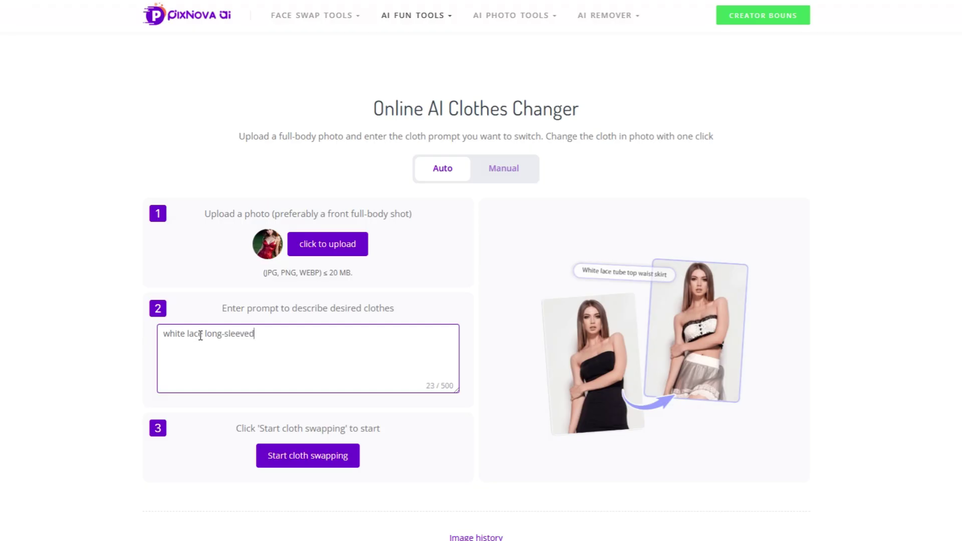
click(322, 456)
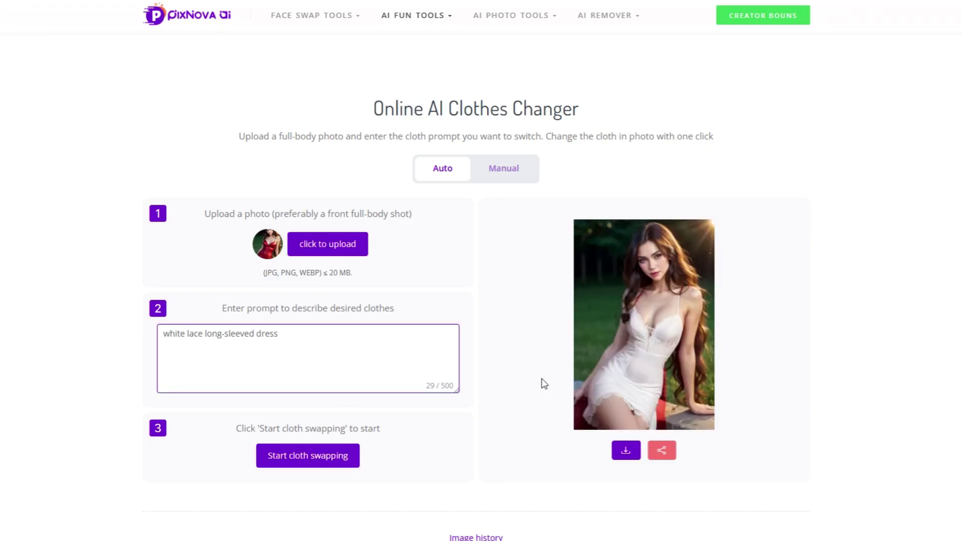
click(617, 389)
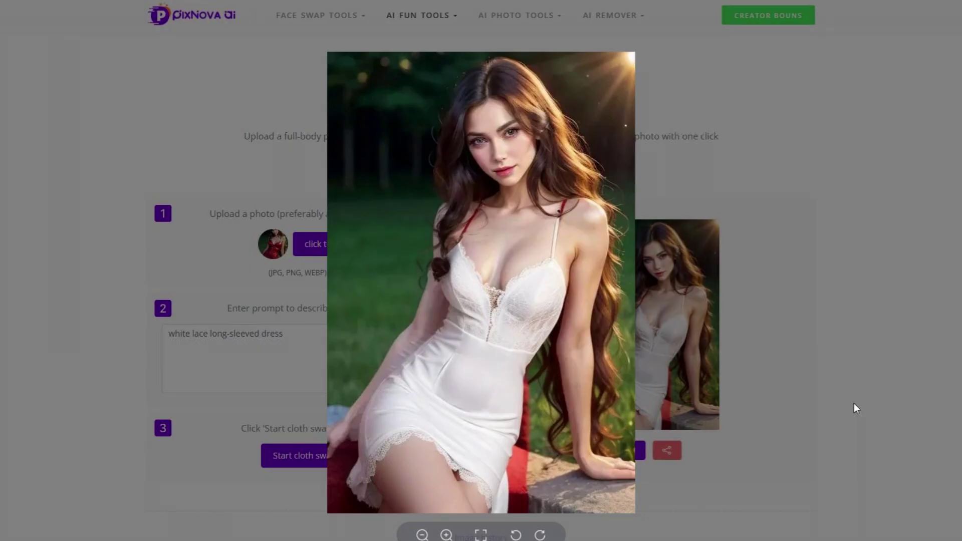
click(854, 405)
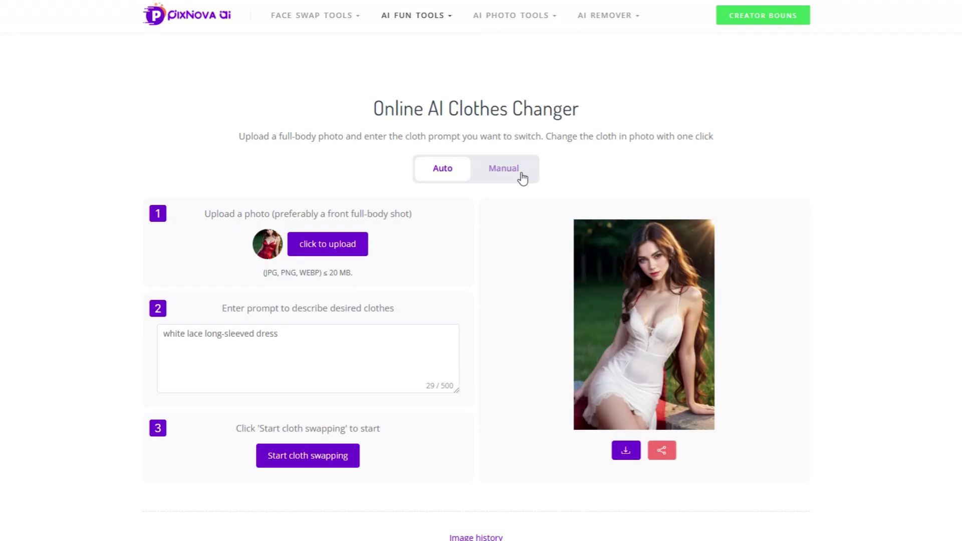
Load the white-dress result into Manual mode and display its clothing mask.
click(523, 179)
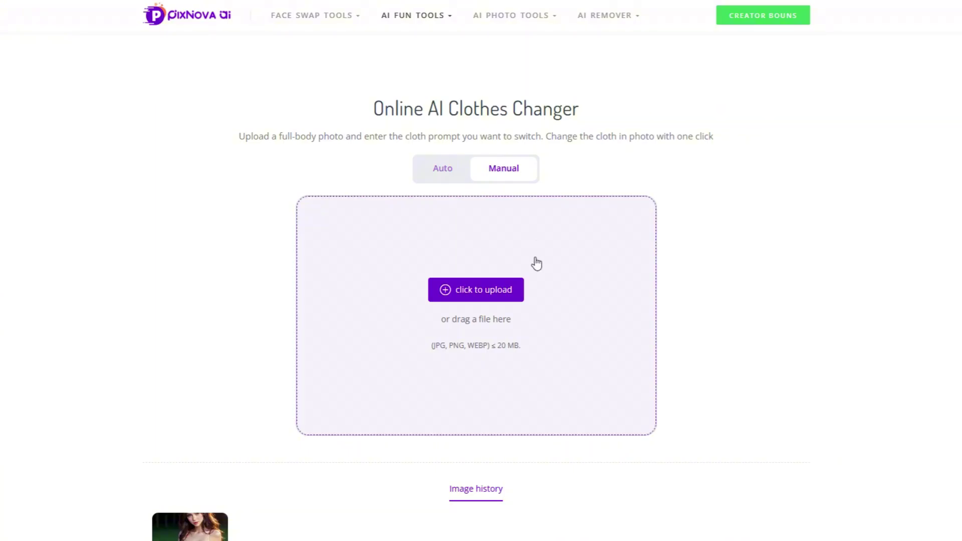
click(485, 299)
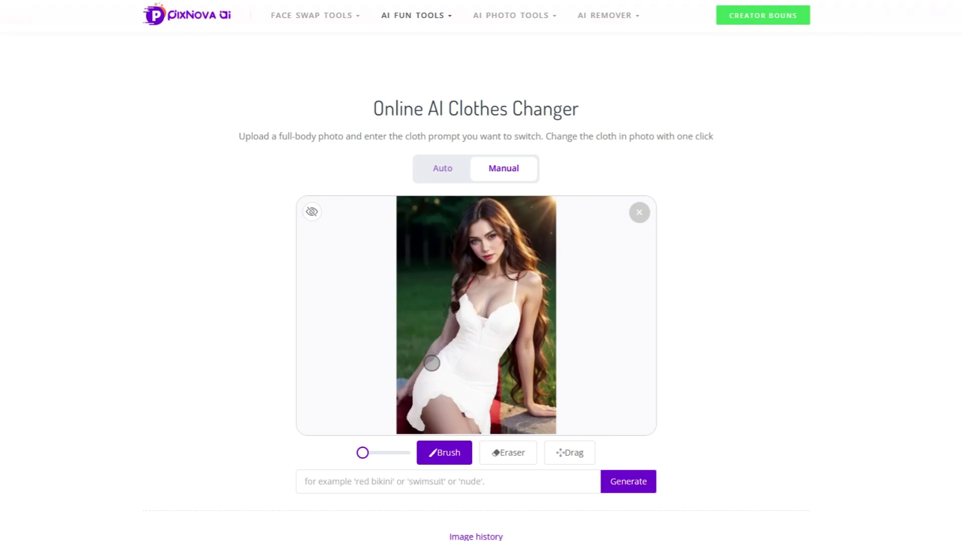
click(312, 213)
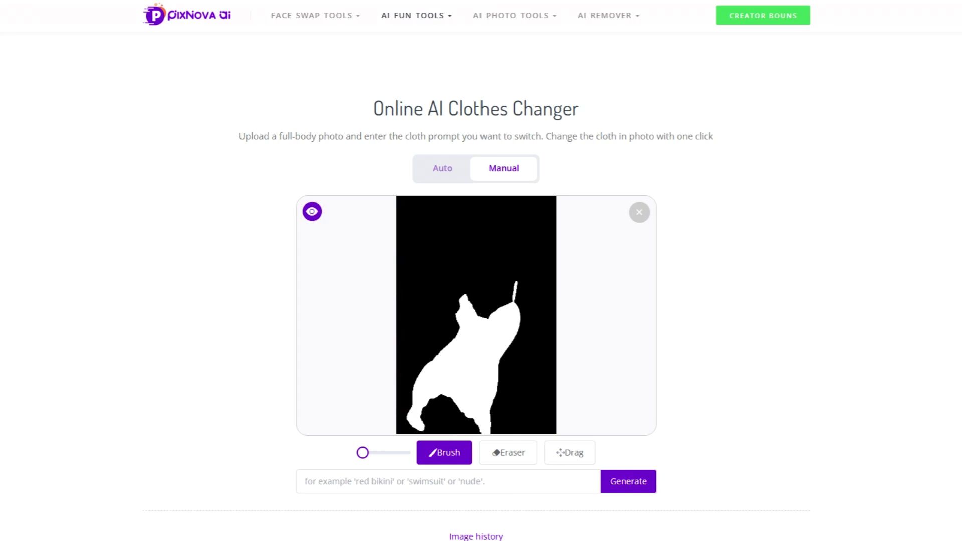
Erase the entire auto-generated mask with a maximum-size eraser, then return to the photo view.
click(522, 465)
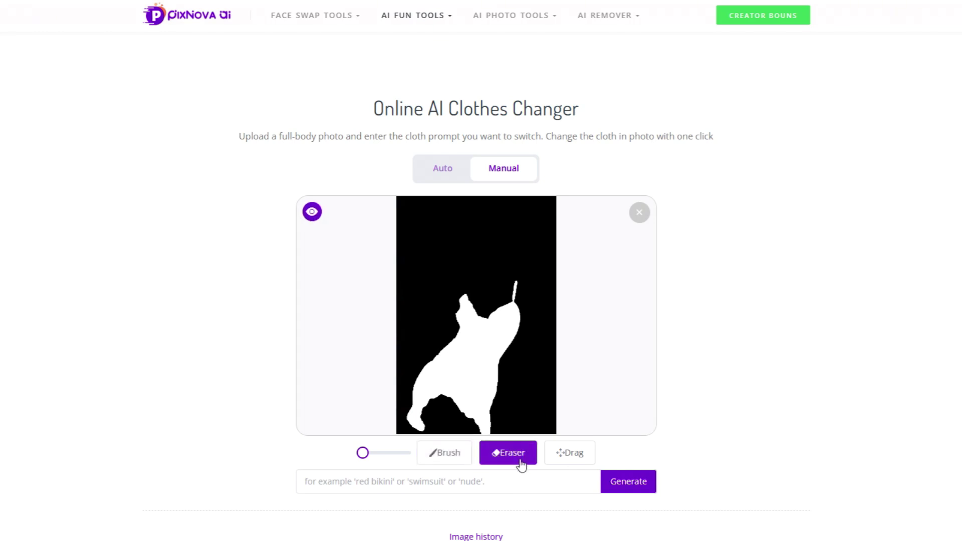
mouse_move(475, 286)
mouse_down()
mouse_move(451, 294)
mouse_move(518, 286)
mouse_move(457, 302)
mouse_move(443, 317)
mouse_up()
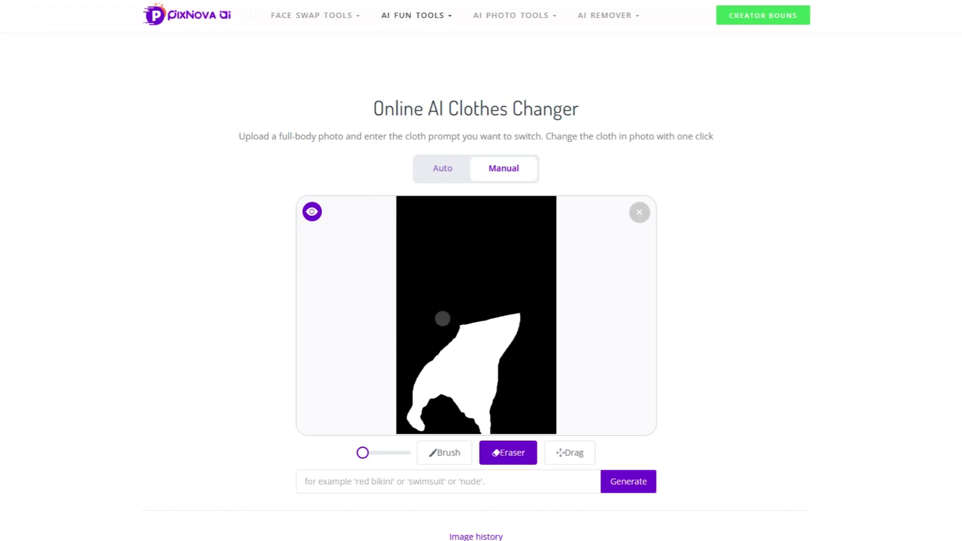
drag(363, 453, 410, 453)
mouse_move(501, 330)
mouse_down()
mouse_move(497, 393)
mouse_move(507, 378)
mouse_move(483, 376)
mouse_up()
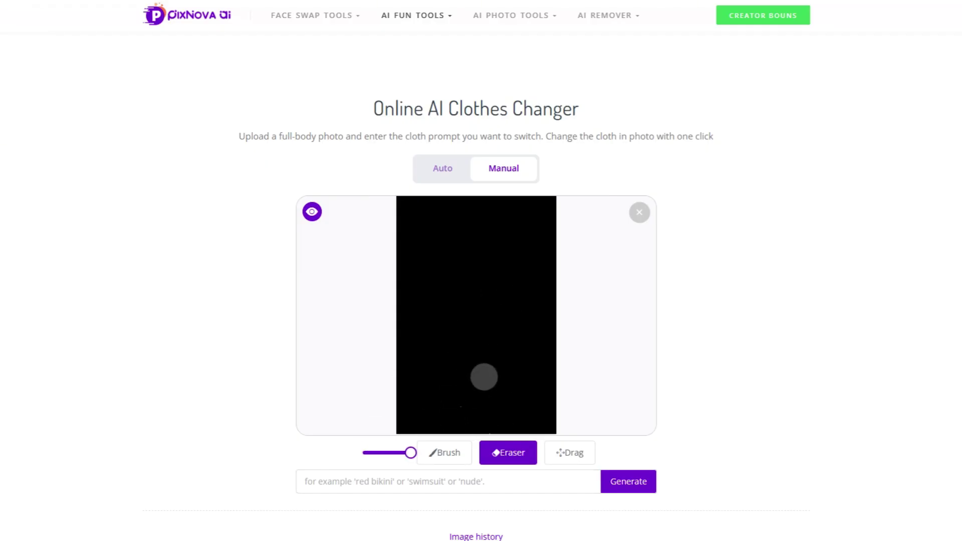
click(363, 453)
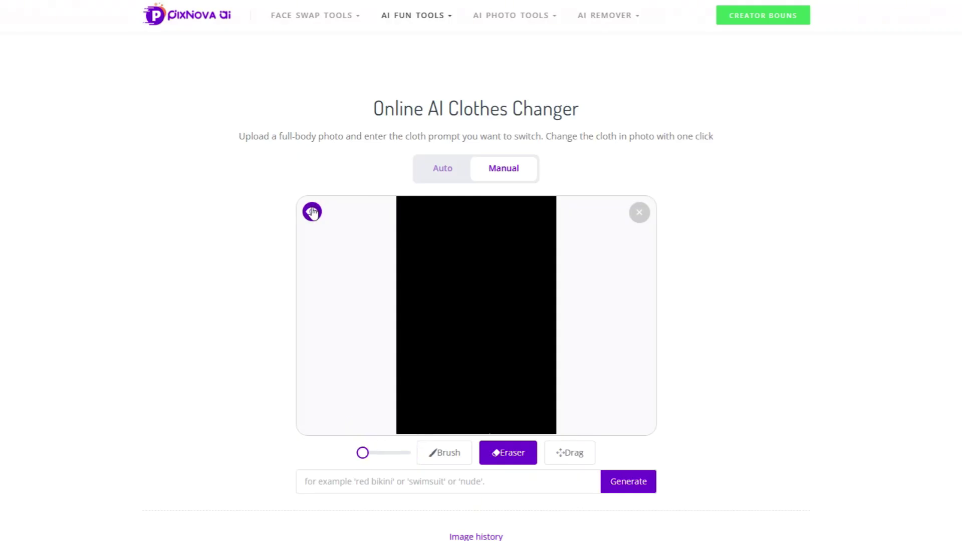
click(312, 212)
Brush a new mask over the woman's shoulder, strap and arm area.
click(446, 460)
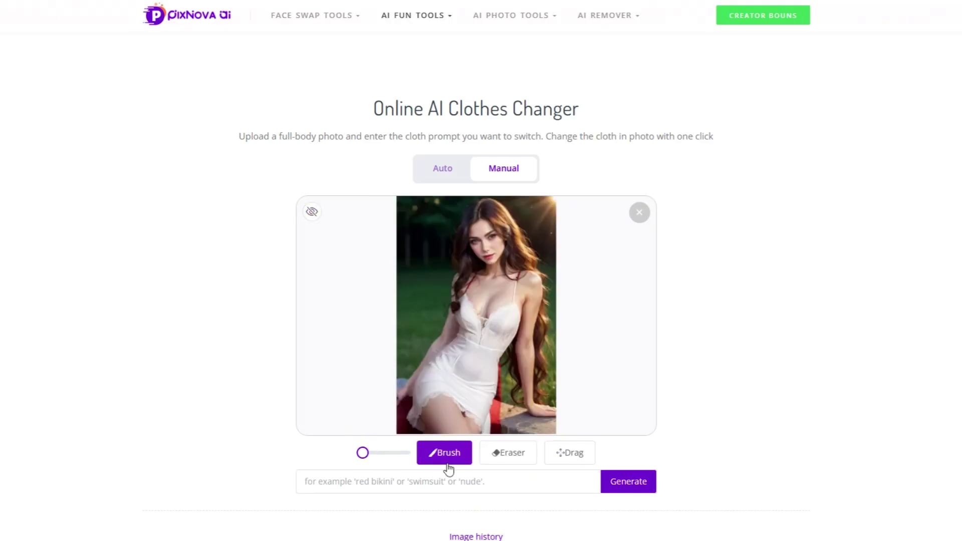
mouse_move(518, 289)
mouse_down()
mouse_move(523, 276)
mouse_move(518, 291)
mouse_move(531, 303)
mouse_move(526, 278)
mouse_move(536, 292)
mouse_move(454, 326)
mouse_move(445, 363)
mouse_up()
click(573, 453)
scroll(444, 362, up, 2)
scroll(444, 362, up, 2)
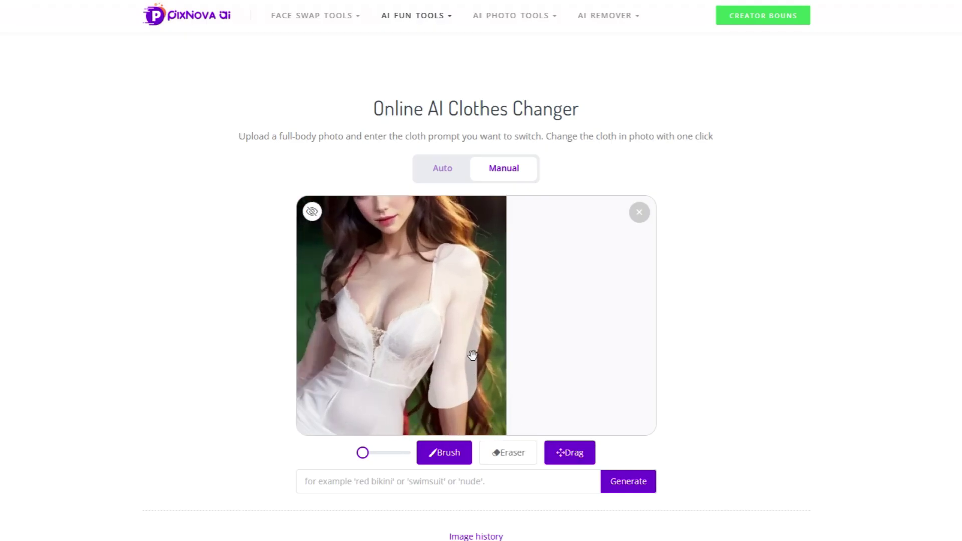
scroll(526, 321, down, 2)
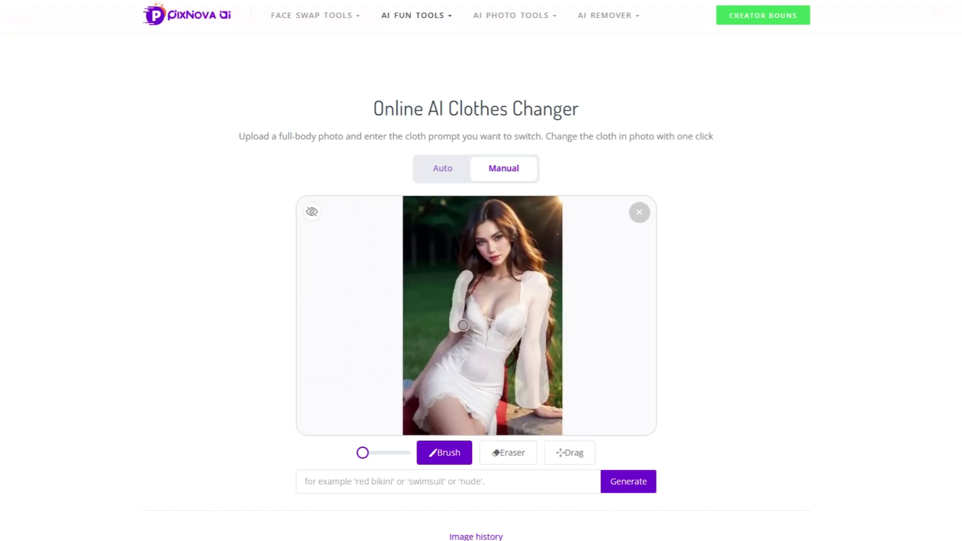
scroll(436, 350, up, 3)
click(509, 453)
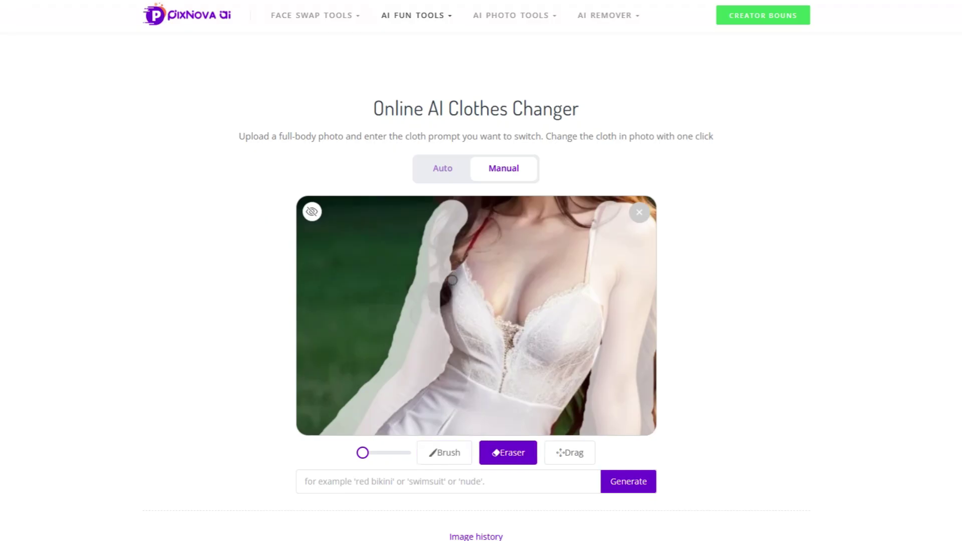
scroll(477, 351, down, 3)
Copy the 'white lace long-sleeved dress' prompt from Auto into the Manual prompt and generate.
click(443, 170)
drag(283, 334, 163, 335)
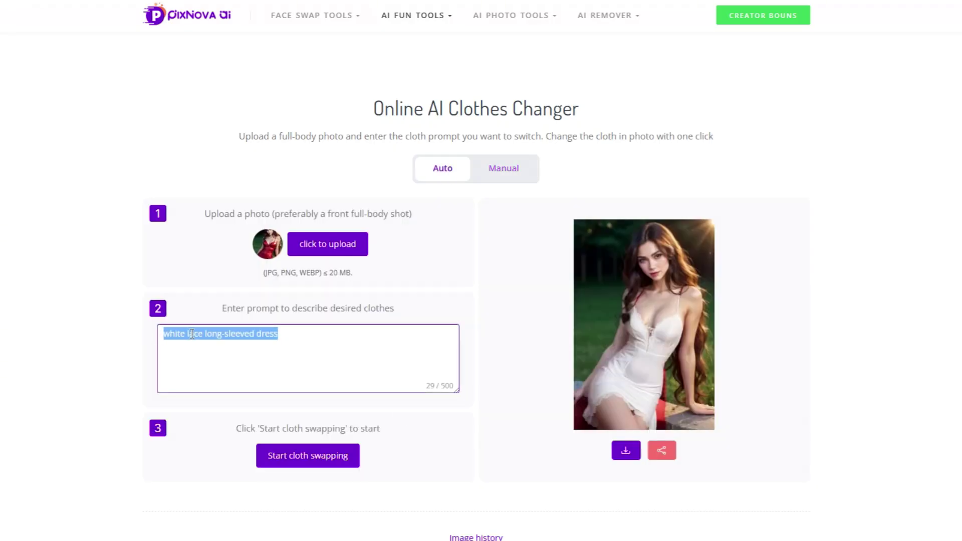
right_click(187, 346)
click(235, 101)
click(504, 168)
click(375, 483)
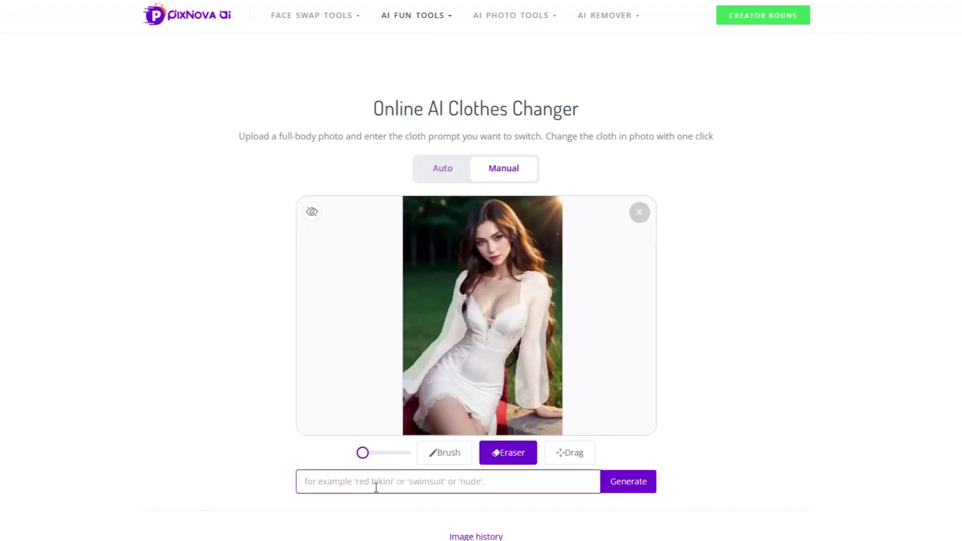
key(ctrl+v)
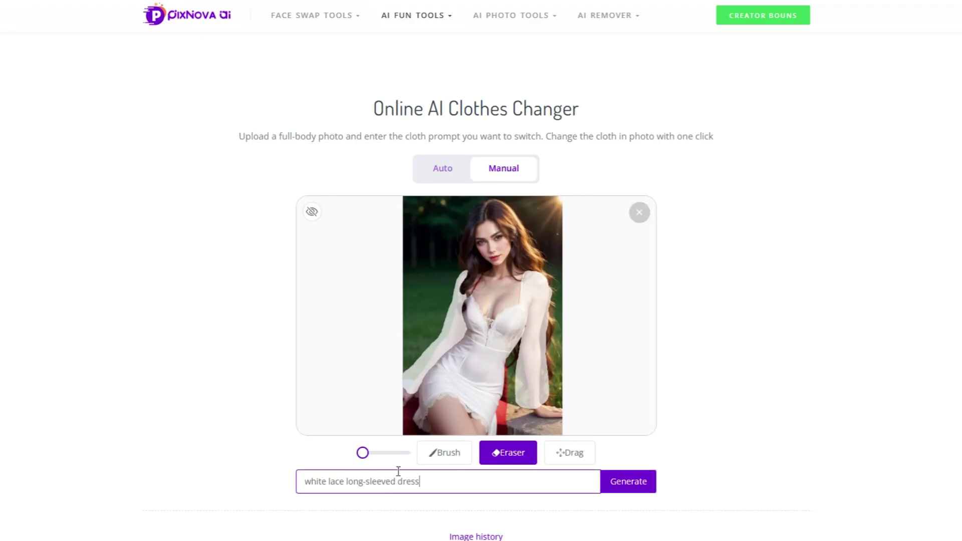
click(616, 483)
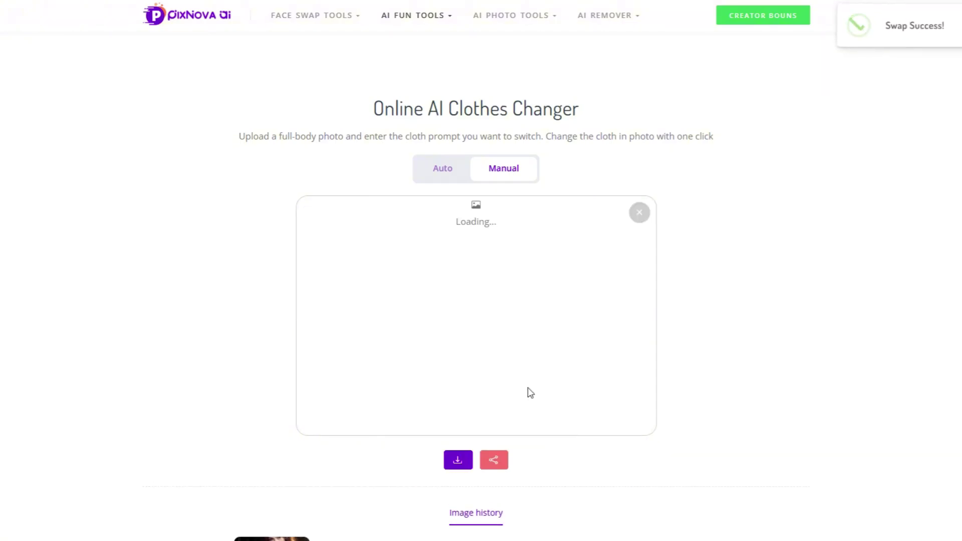
Preview the finished white lace long-sleeved dress result enlarged, then close the preview.
click(527, 311)
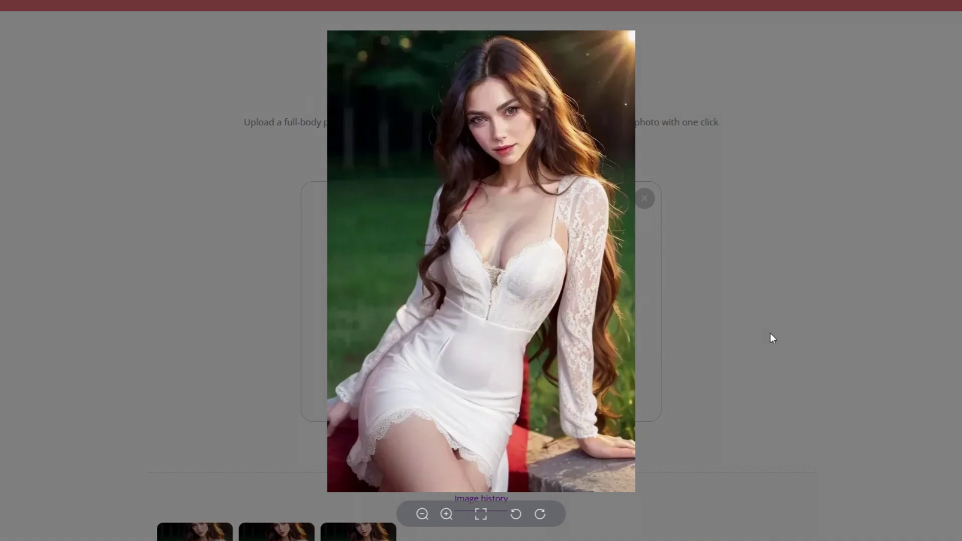
click(699, 341)
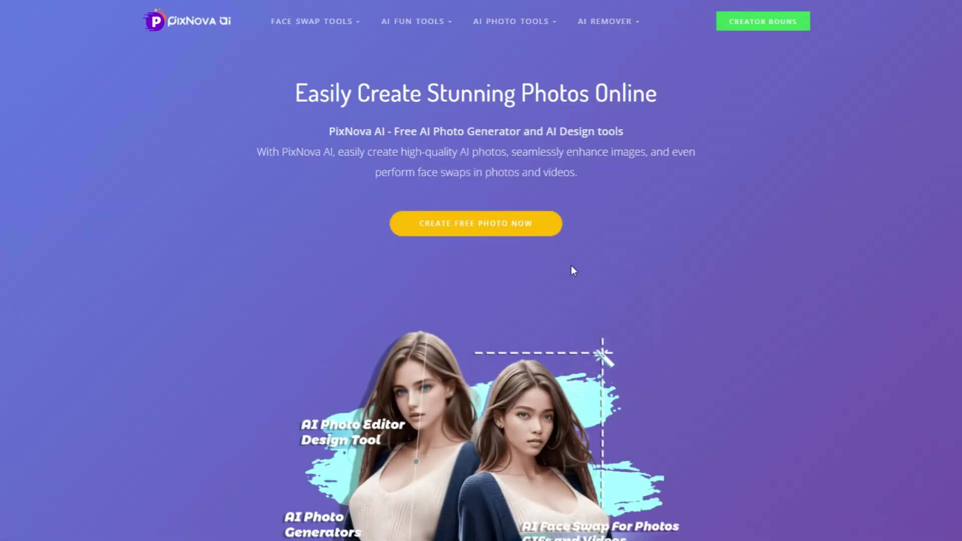
Open AI Image Upscaler from AI PHOTO TOOLS and jump down to its Playground.
mouse_move(500, 28)
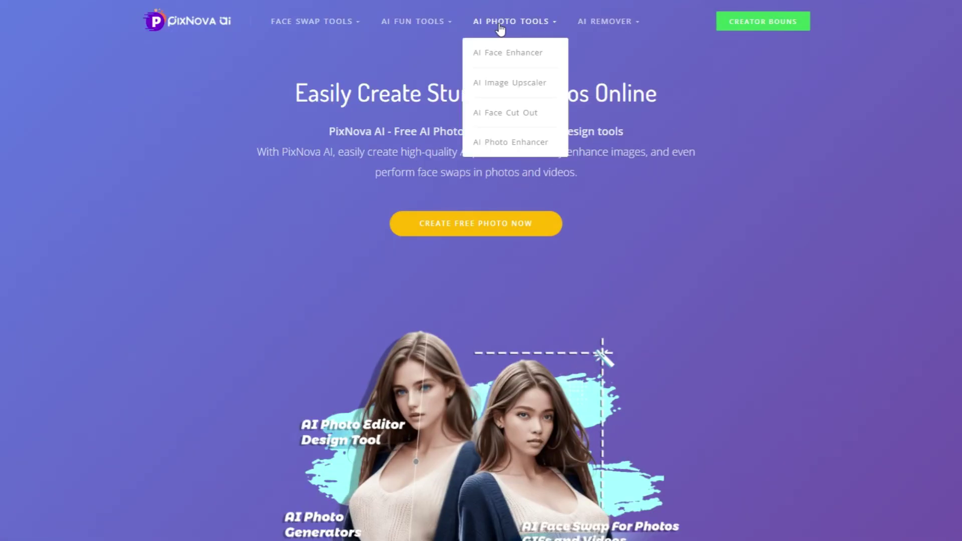
click(508, 84)
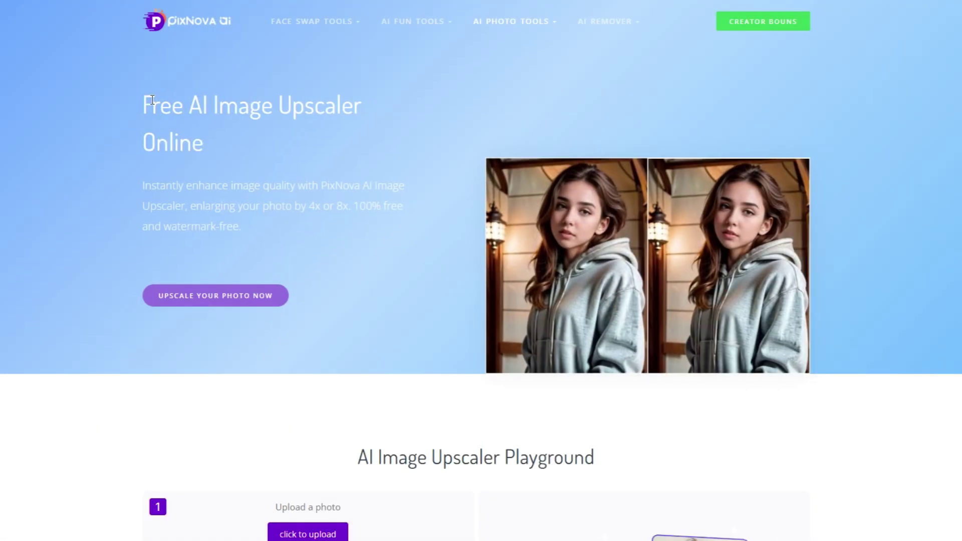
drag(147, 99, 350, 225)
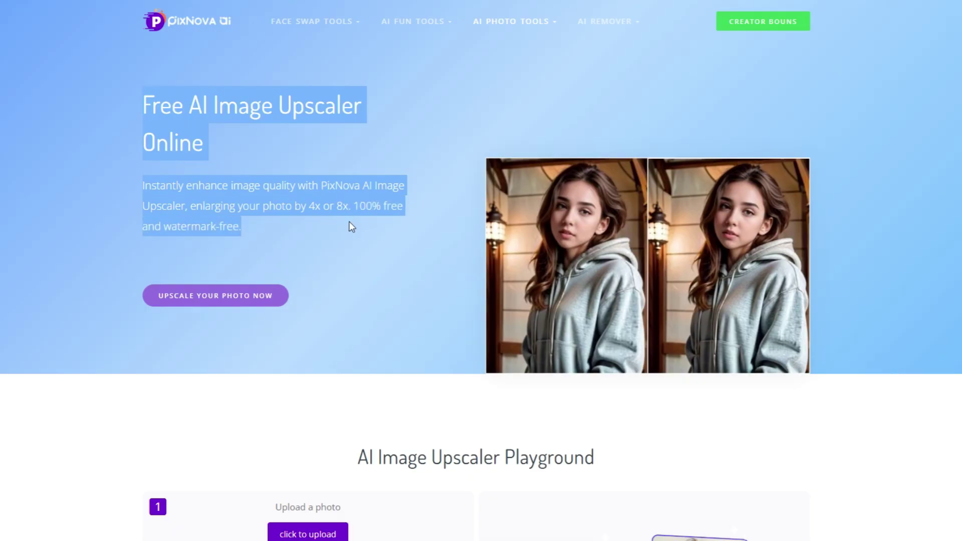
click(332, 243)
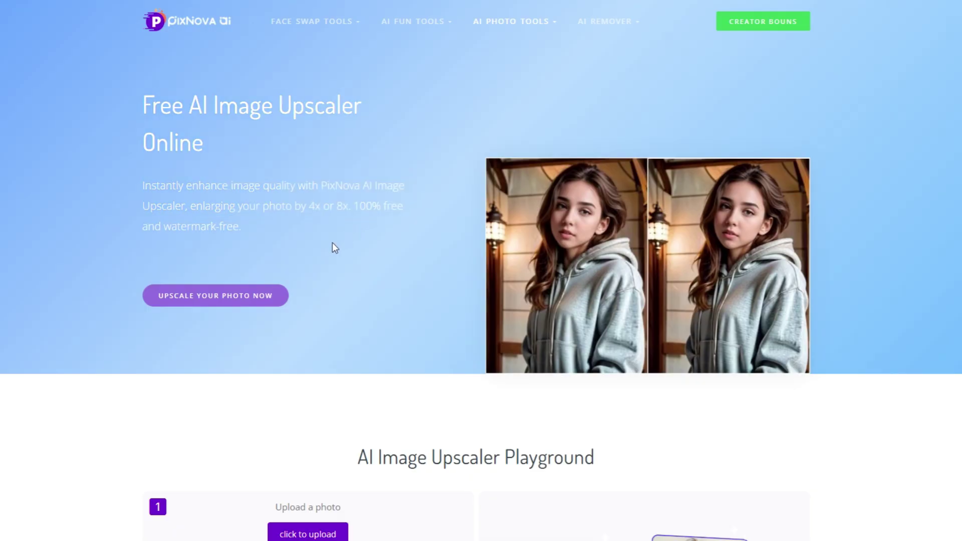
click(277, 290)
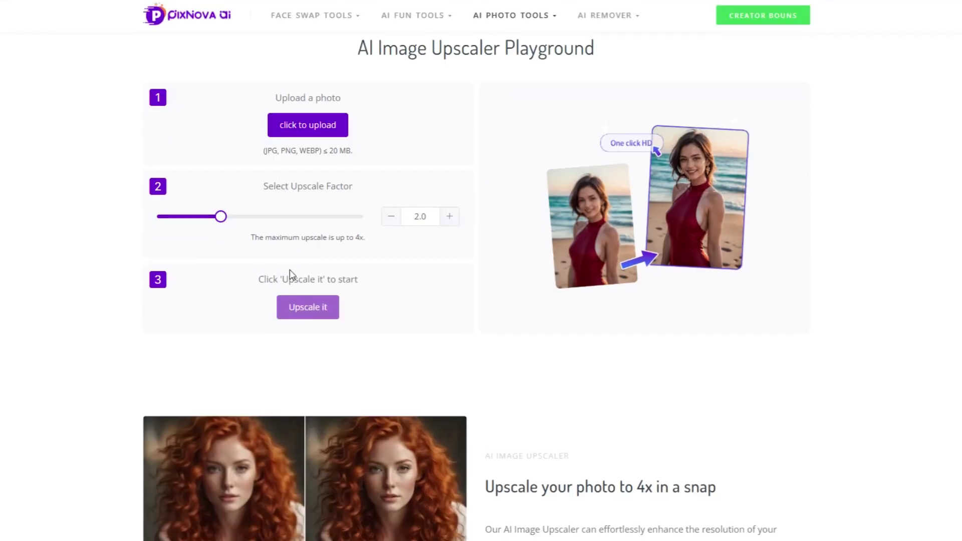
Upload the white-dress photo, set Upscale Factor to 4.0, and upscale it.
click(314, 132)
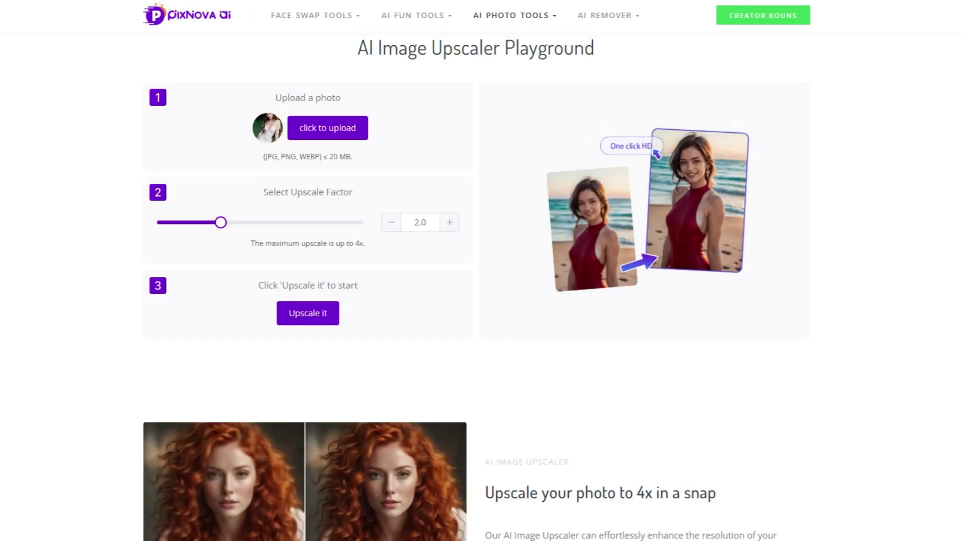
drag(221, 223, 366, 224)
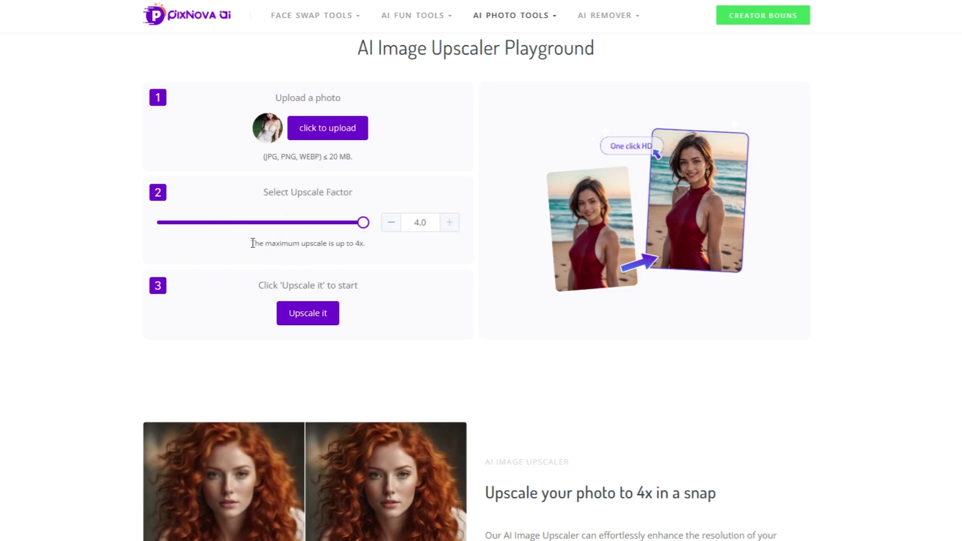
drag(252, 244, 372, 252)
click(385, 252)
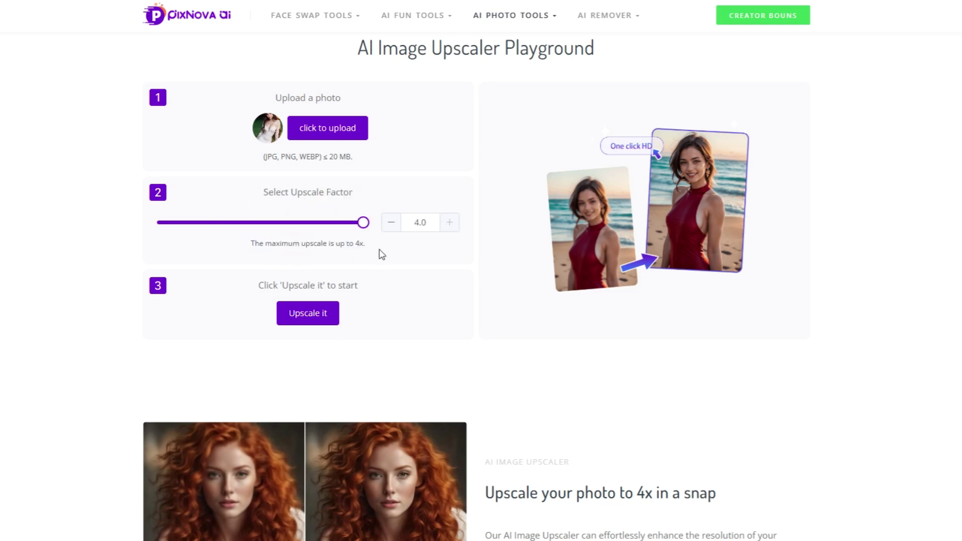
click(318, 323)
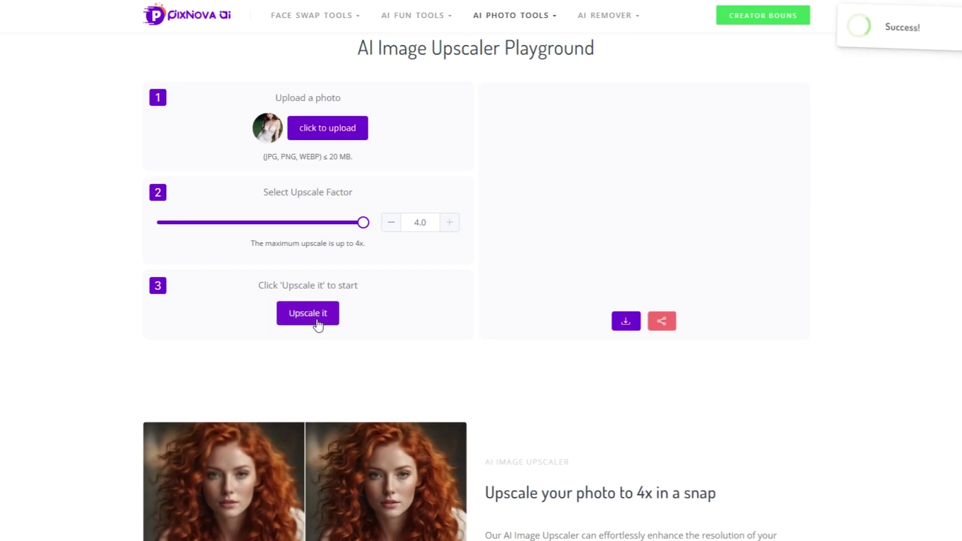
click(665, 240)
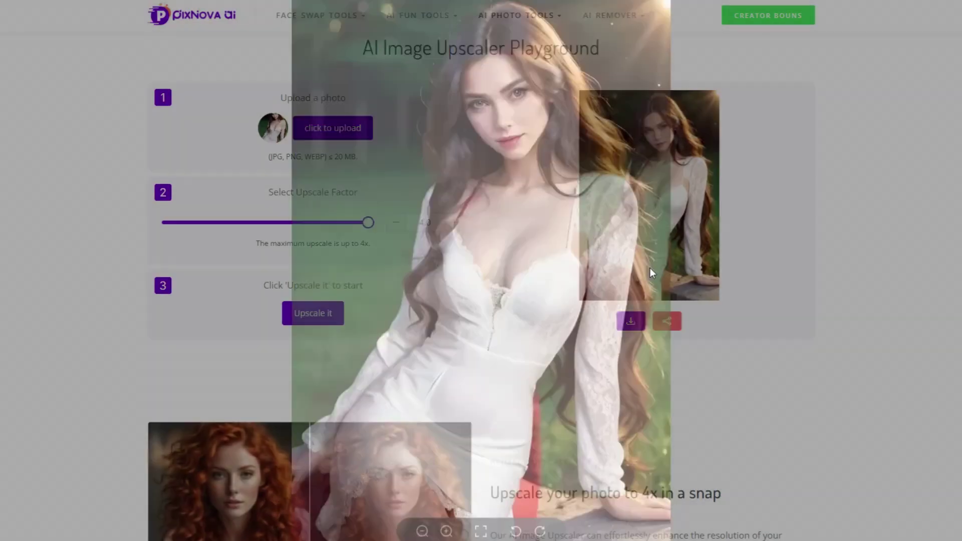
scroll(588, 336, up, 6)
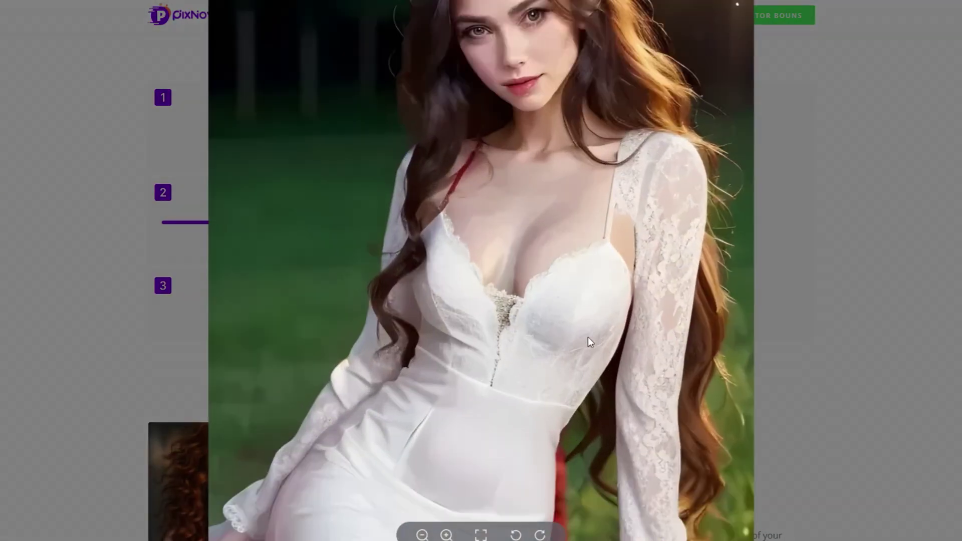
scroll(642, 309, down, 8)
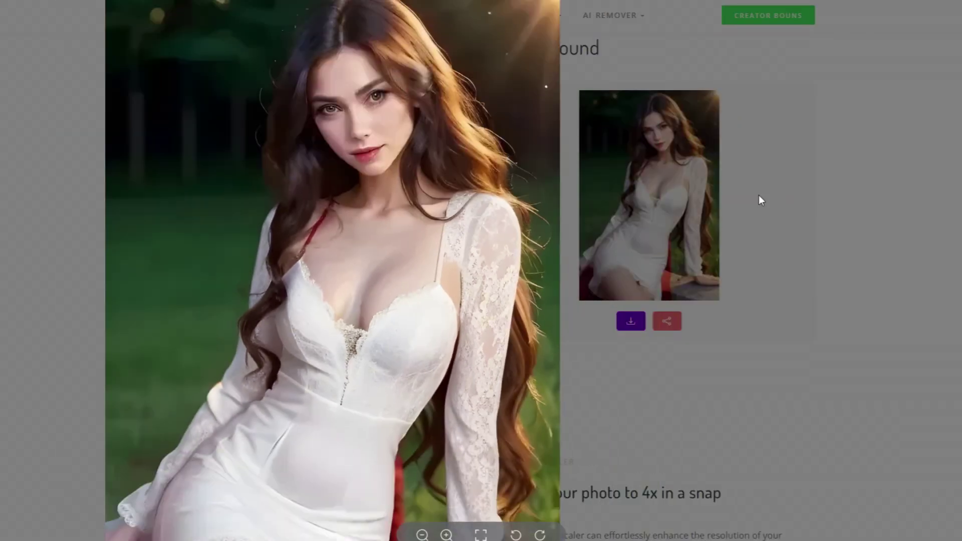
scroll(761, 199, up, 3)
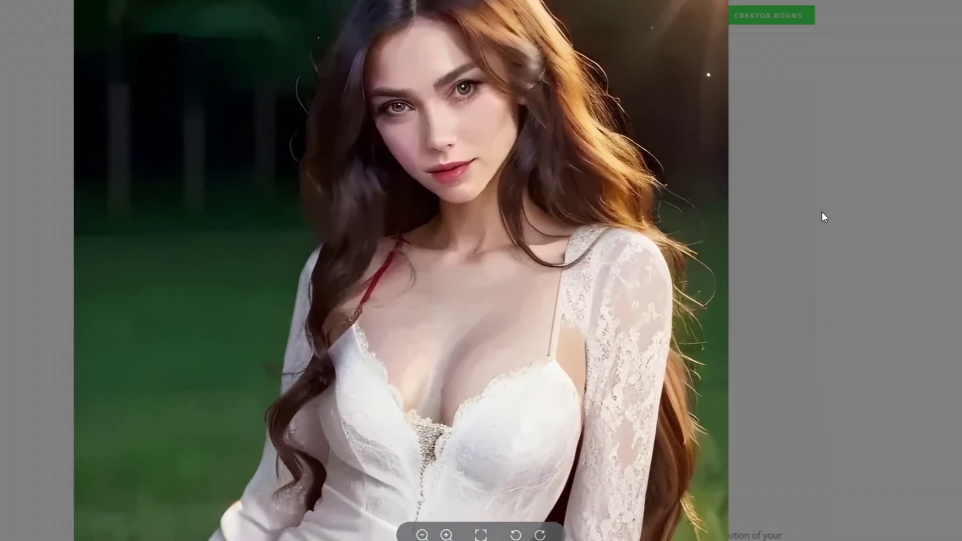
click(822, 212)
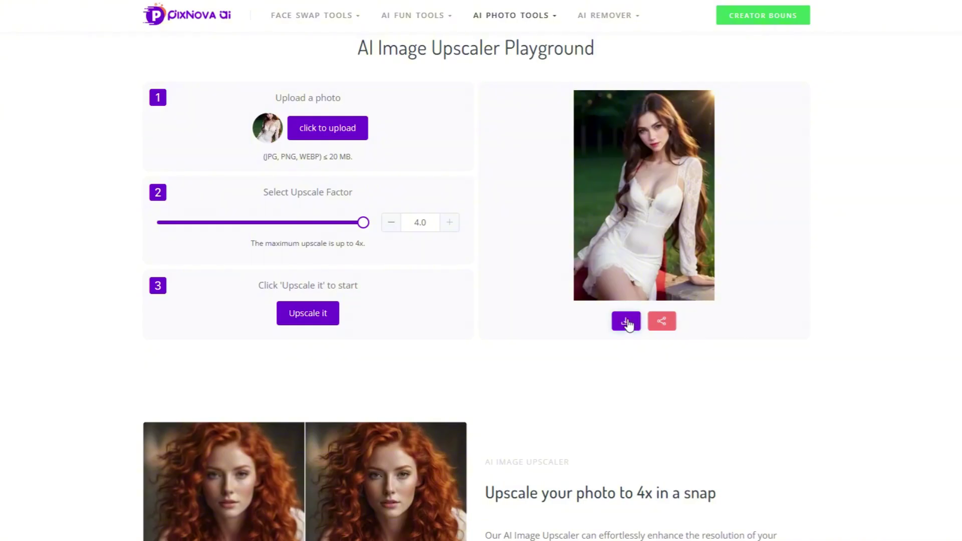